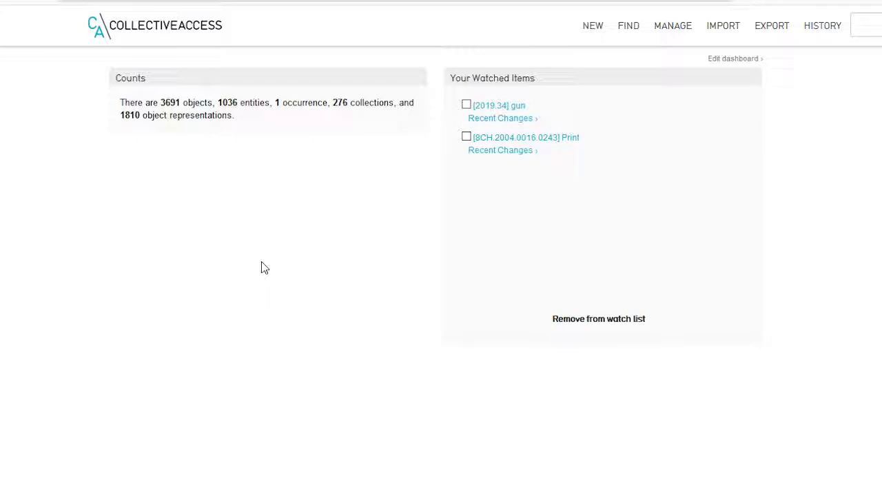
Step: Open the Tub34 record under 1.Museum > prep room in the storage location hierarchy
mouse_move(595, 26)
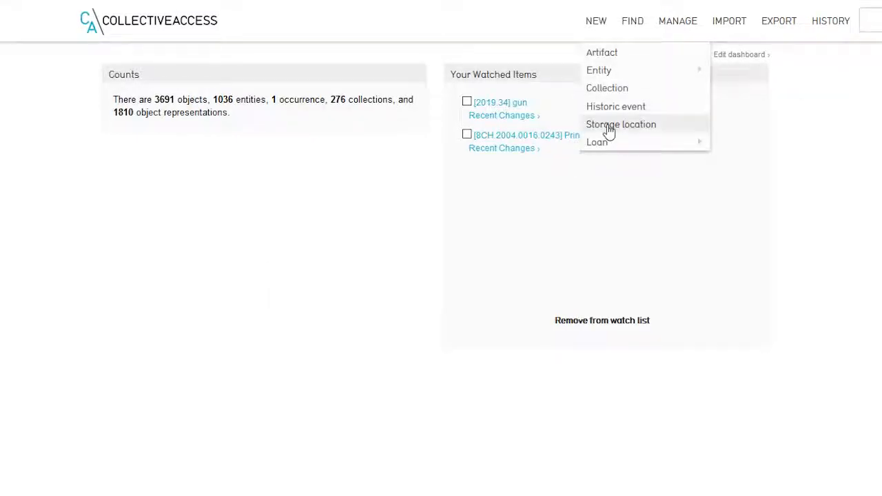
click(609, 128)
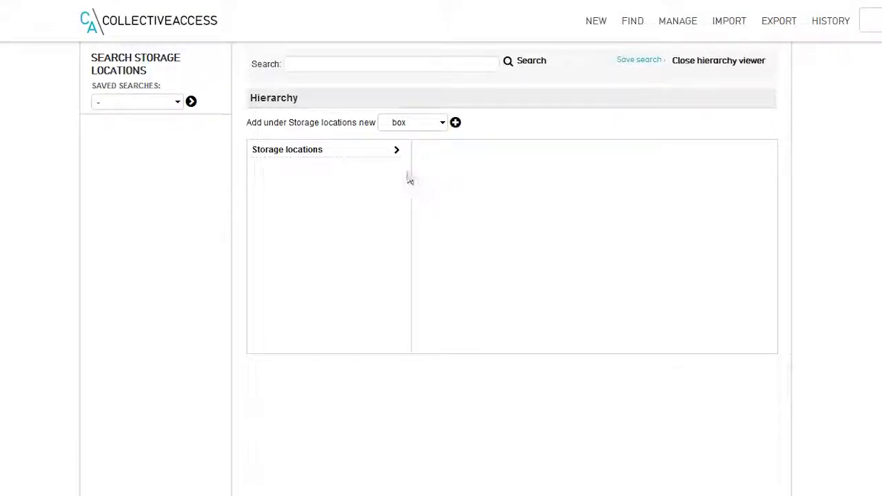
click(396, 151)
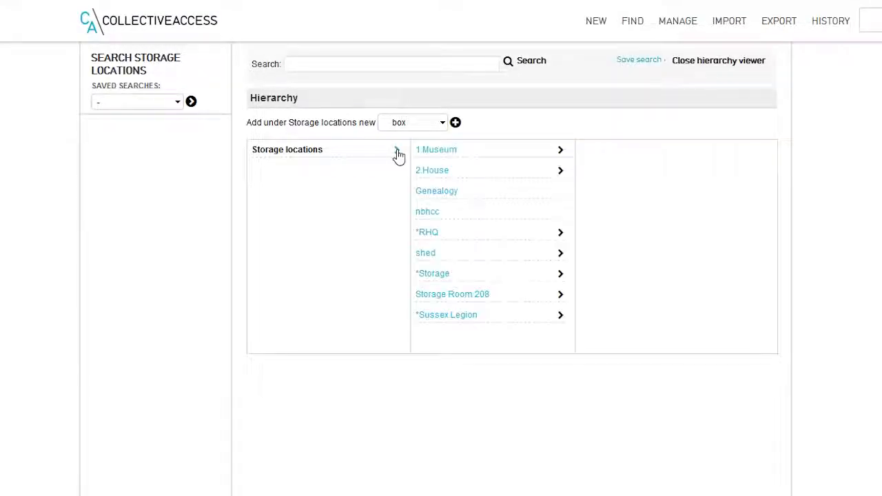
click(561, 153)
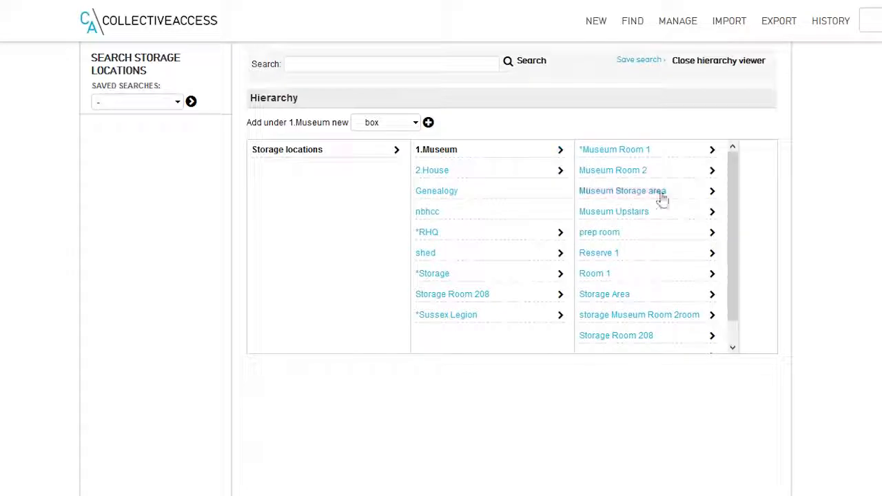
click(713, 235)
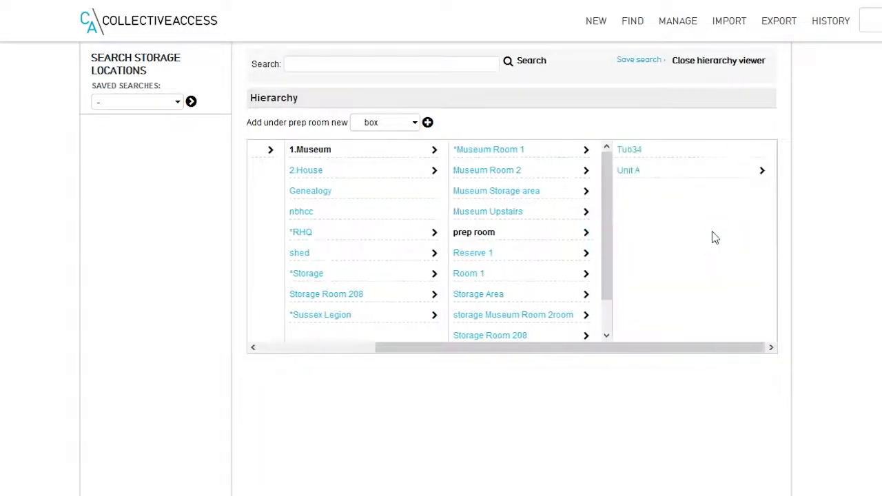
click(629, 150)
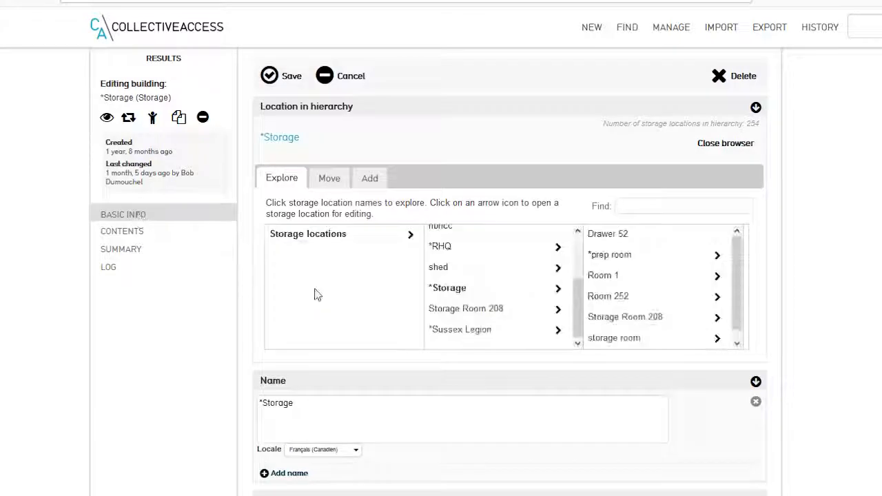
Step: Review the contents and the basic information of the 2.House building record
scroll(473, 276, up, 3)
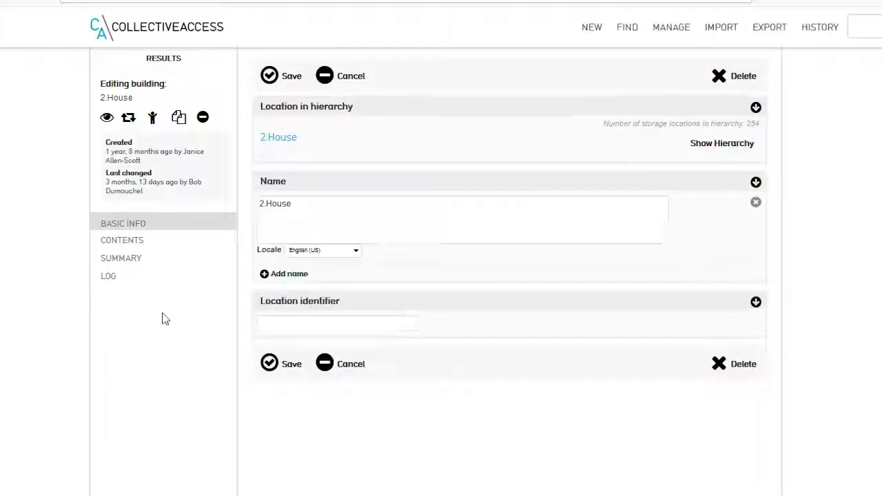
click(124, 241)
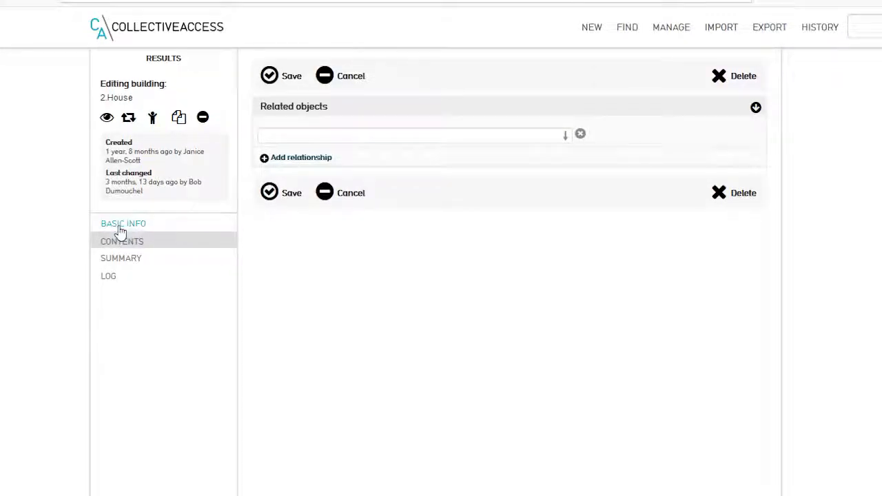
click(119, 225)
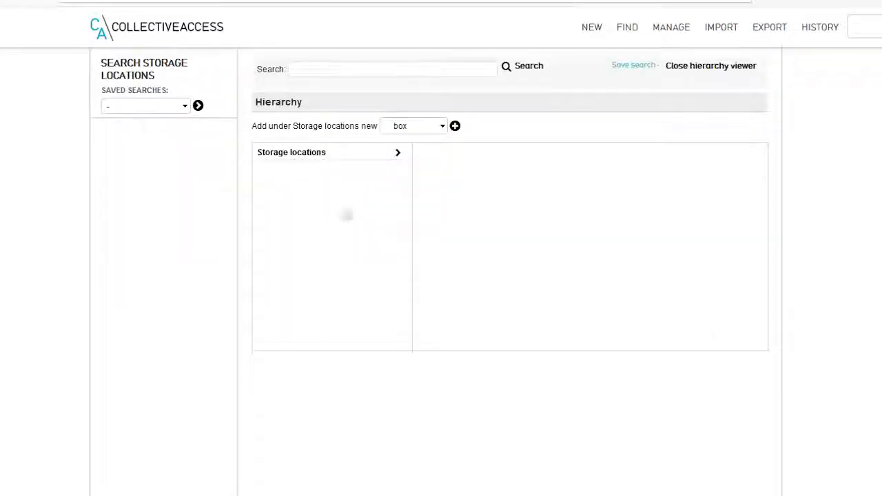
Step: Rename the Tub34 tray in the Museum's prep room to 0_Tub34 and save the record
click(398, 153)
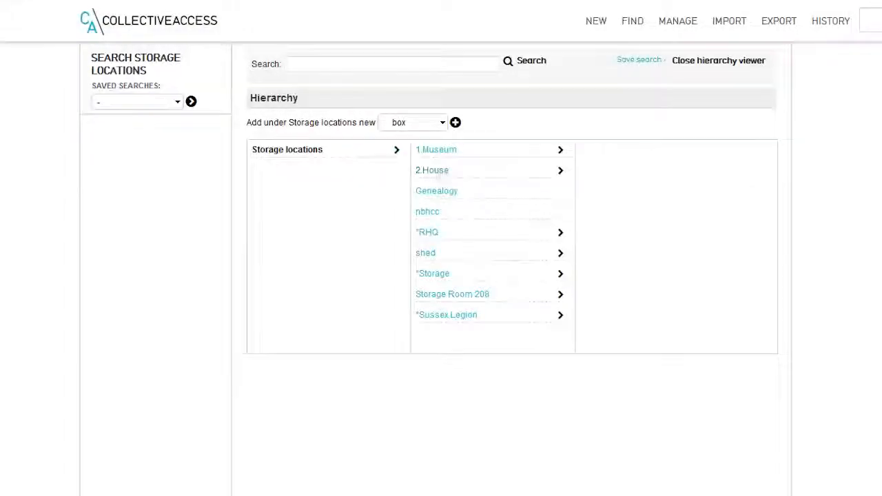
click(561, 151)
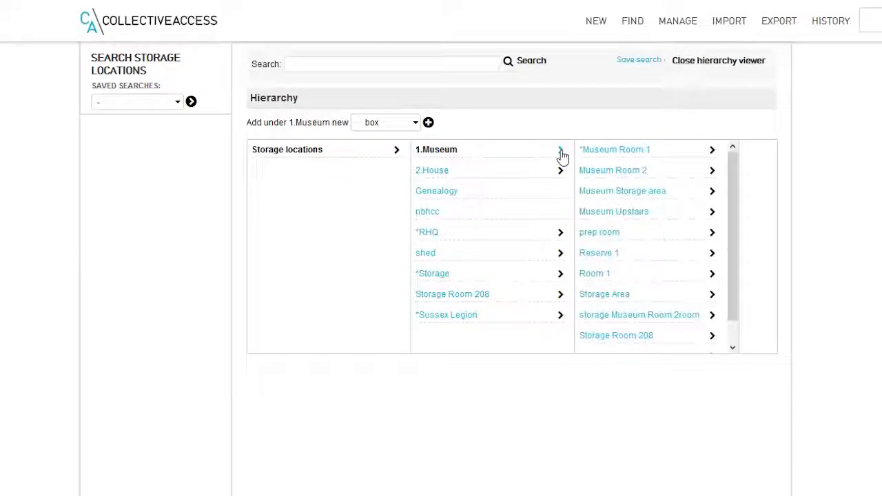
click(713, 233)
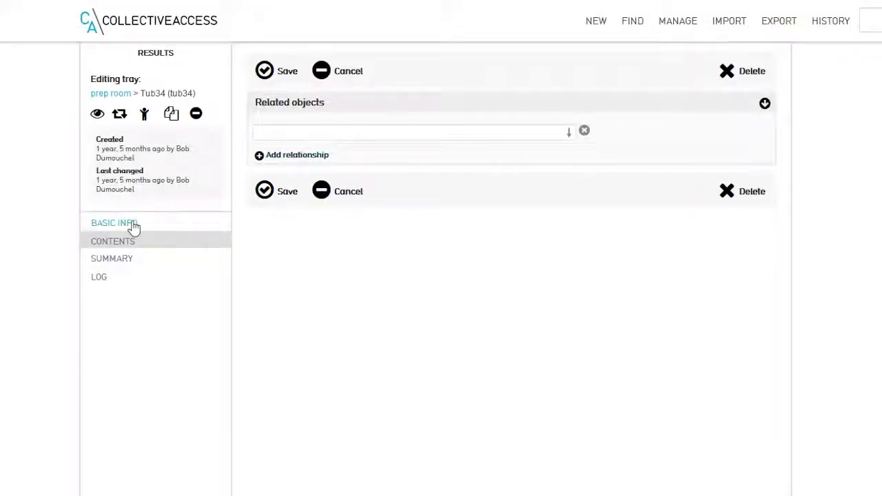
click(114, 223)
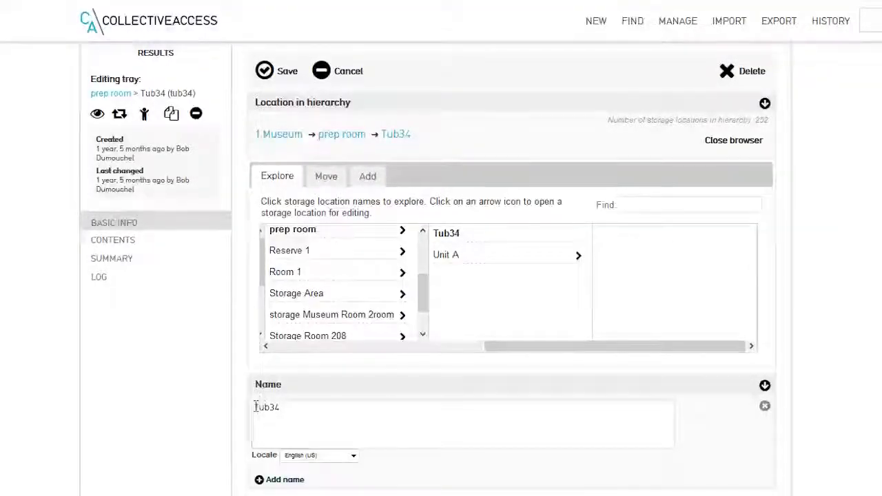
text(0_)
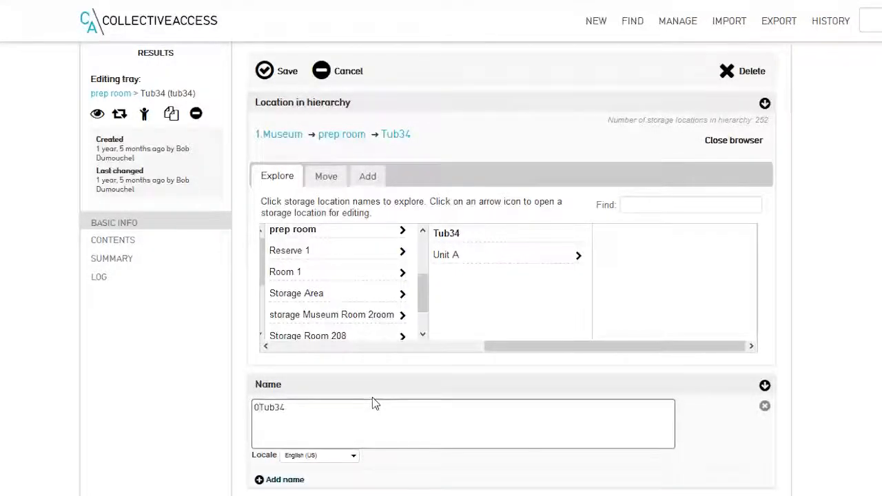
click(264, 72)
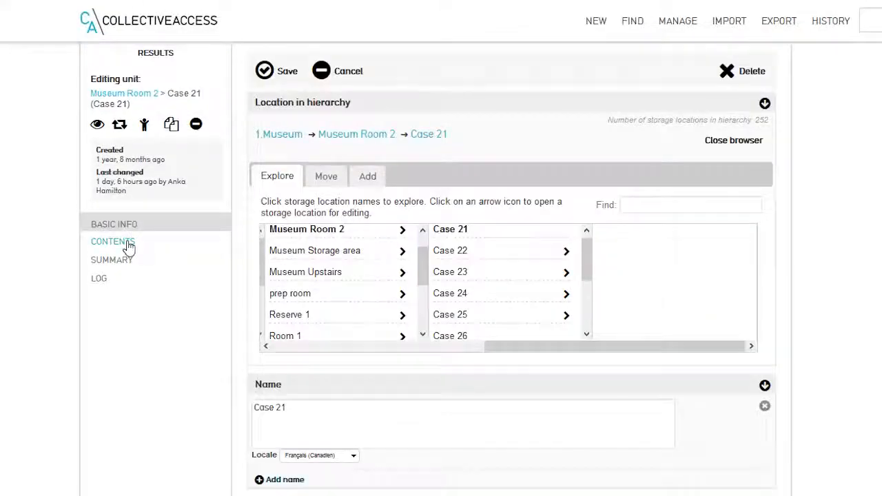
Step: Check the contents of Case 21 in Museum Room 2, rename the unit to *Case 21 and save it
click(128, 244)
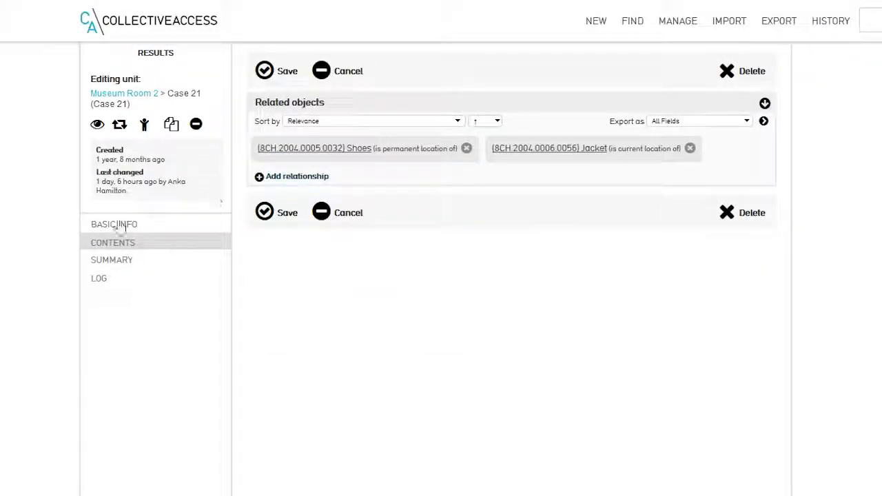
click(116, 228)
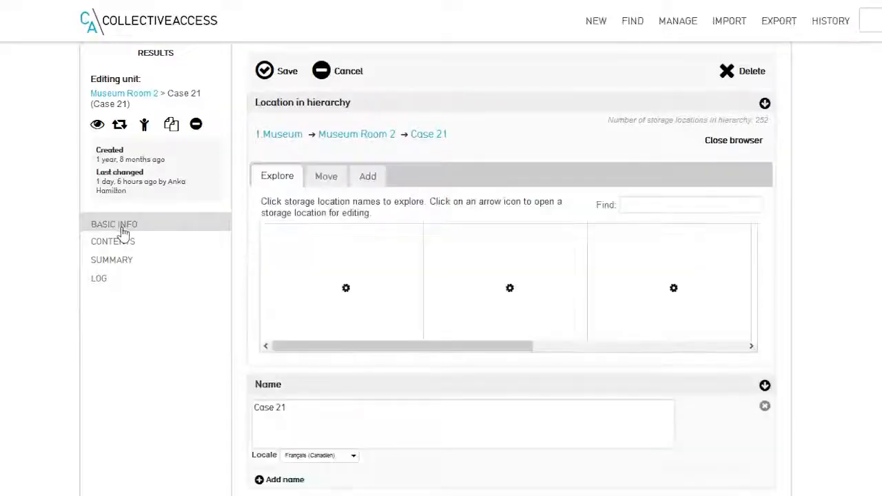
scroll(271, 341, down, 5)
click(255, 330)
text(*)
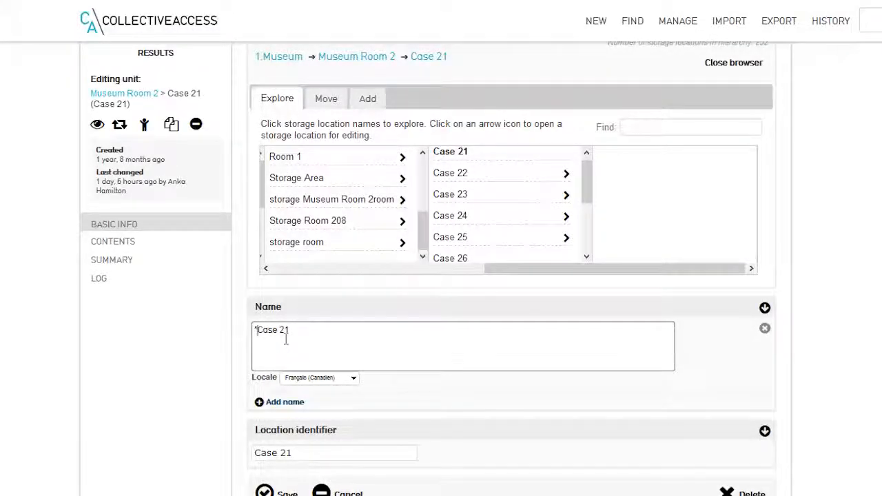
click(265, 494)
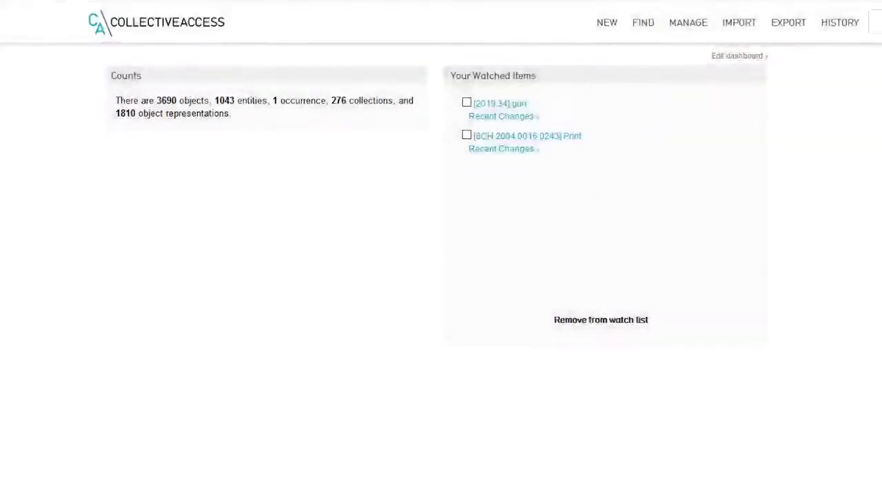
Step: Open the Drawer 52 record under shed in the storage location hierarchy
mouse_move(607, 26)
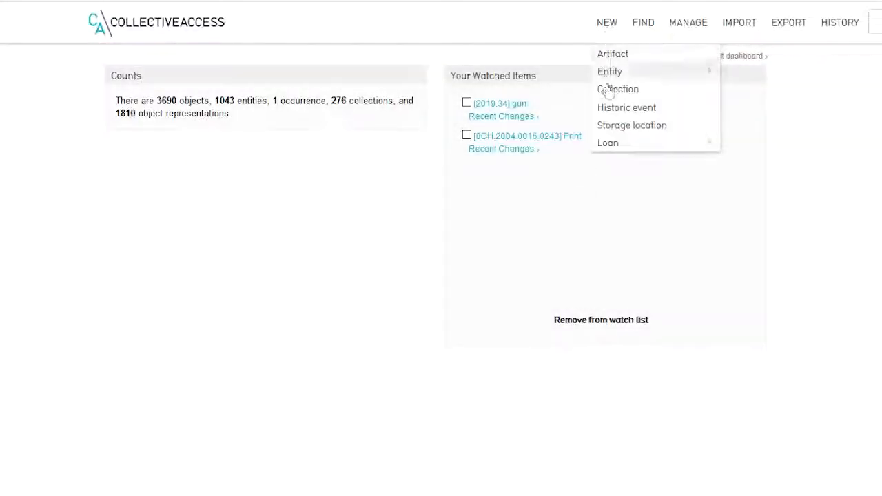
click(617, 127)
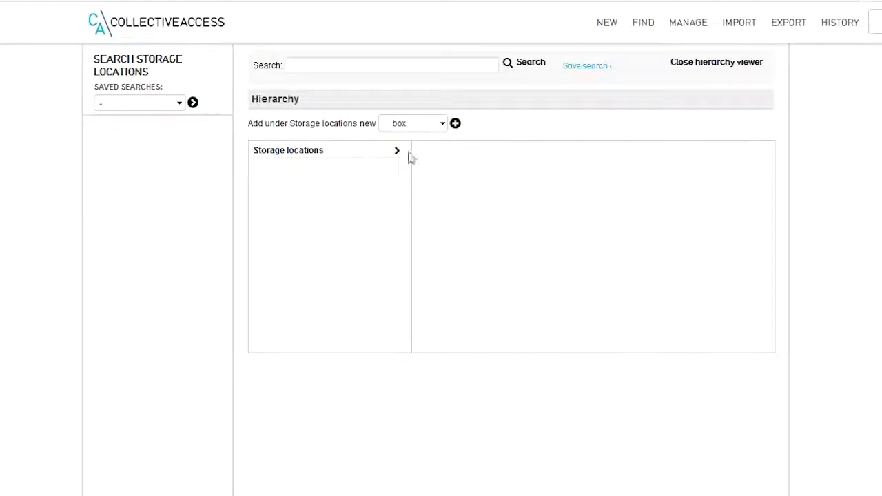
click(398, 152)
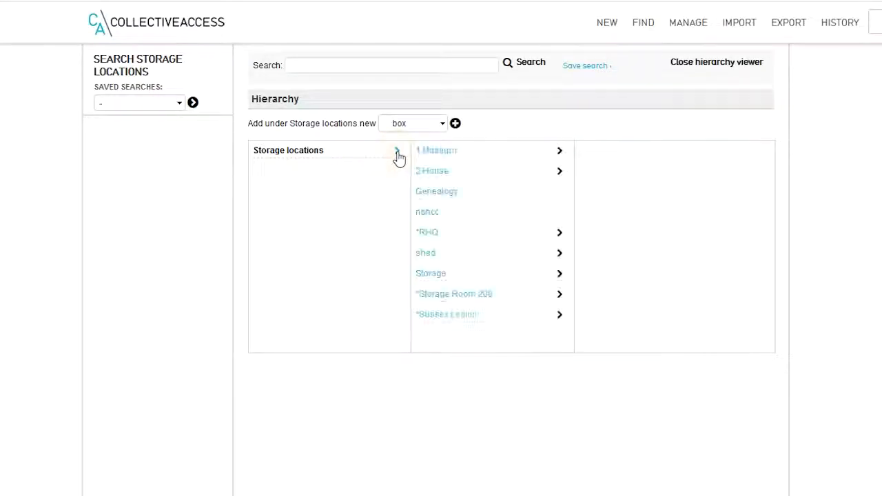
click(559, 254)
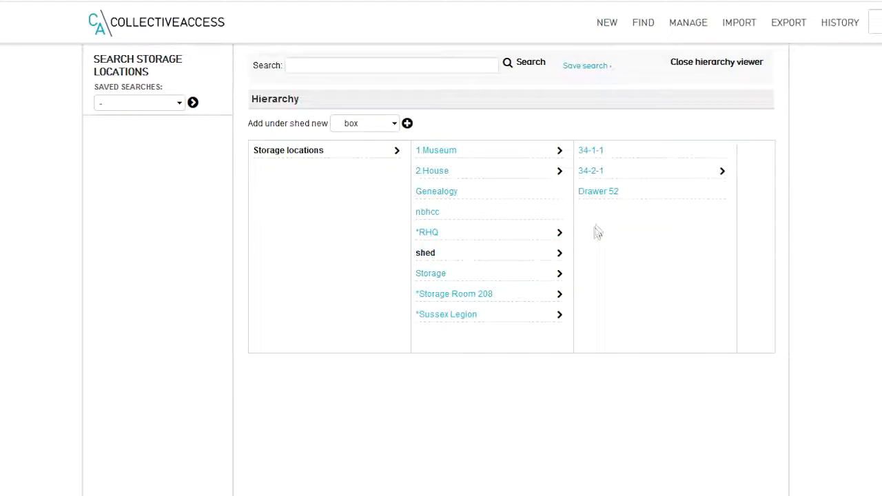
click(605, 194)
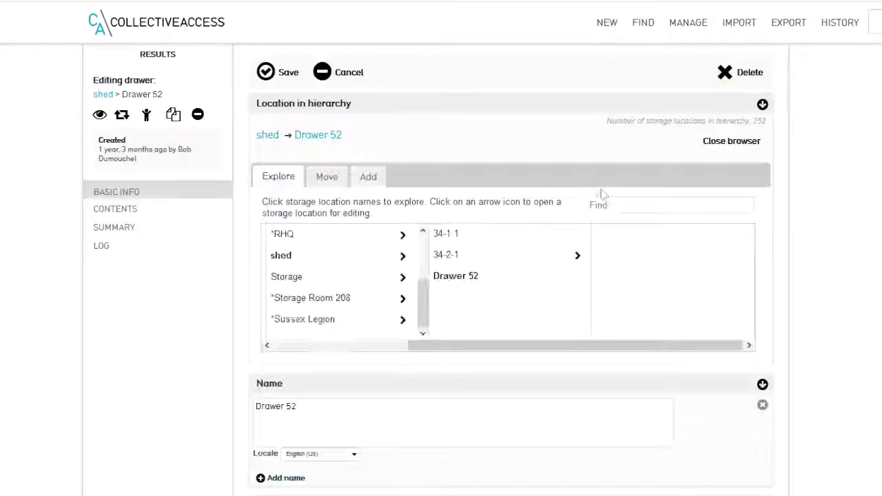
Step: Move Drawer 52 from shed to the Storage location and save the record
click(327, 178)
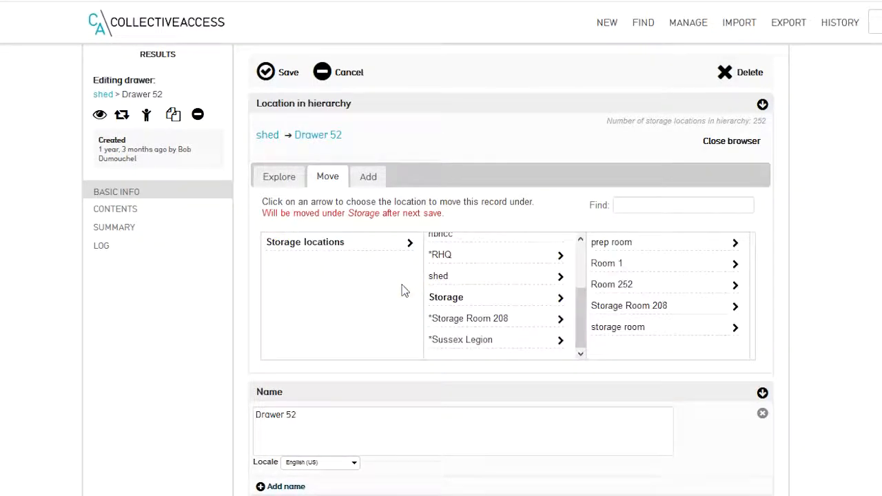
drag(264, 215, 443, 215)
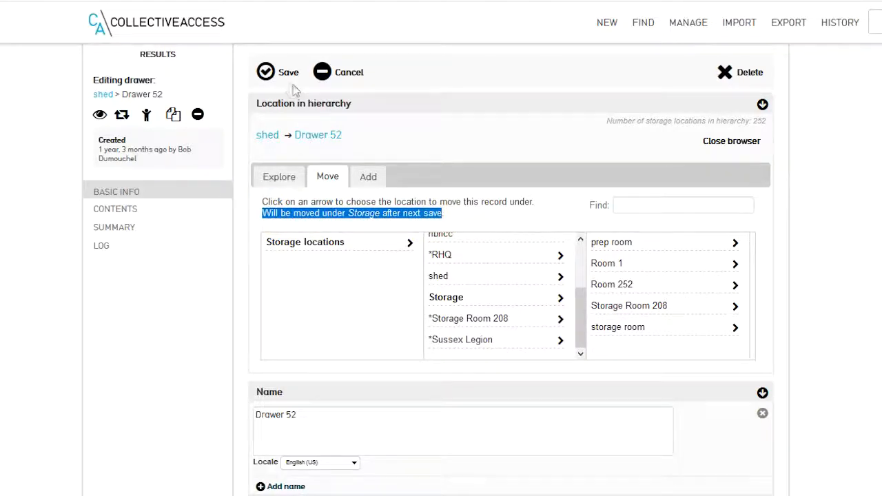
click(266, 73)
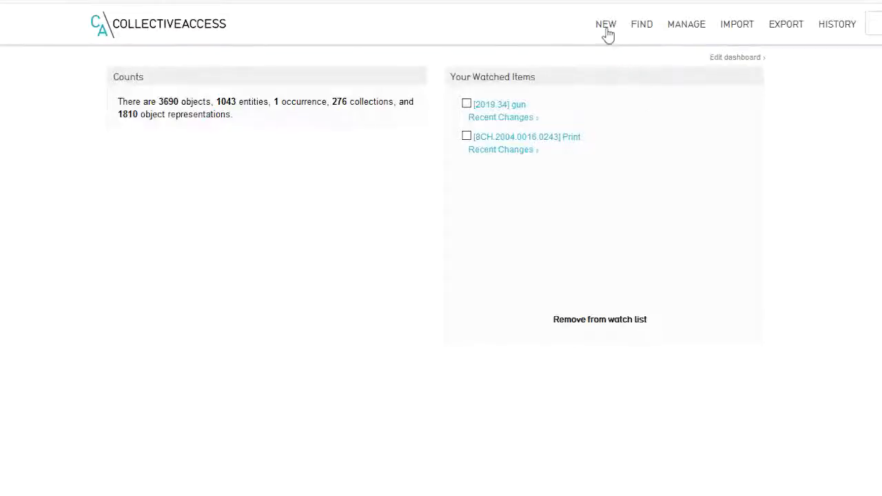
Step: Start a new shelf record under Unit A in Room 1 of 1.Museum in the storage location hierarchy
mouse_move(607, 35)
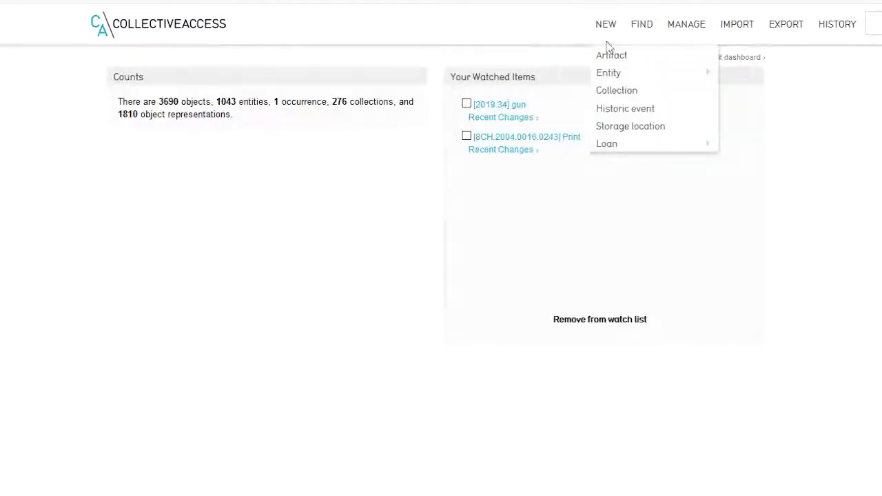
click(610, 128)
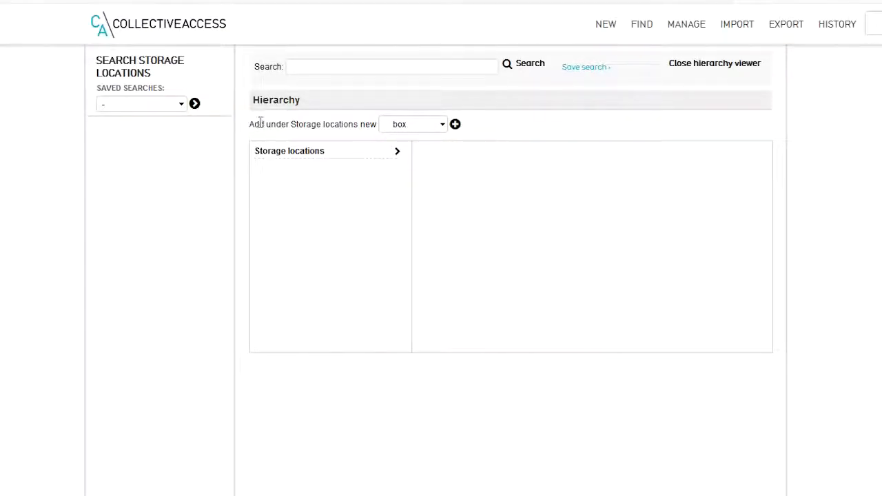
click(399, 157)
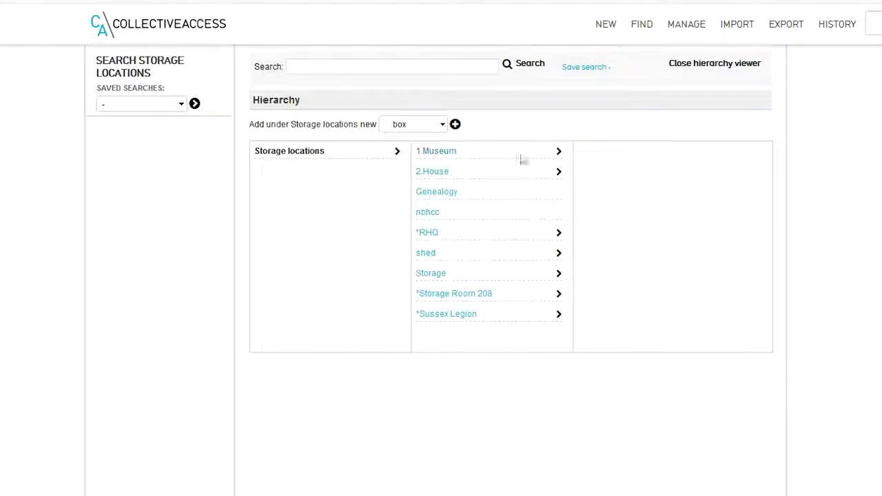
click(559, 153)
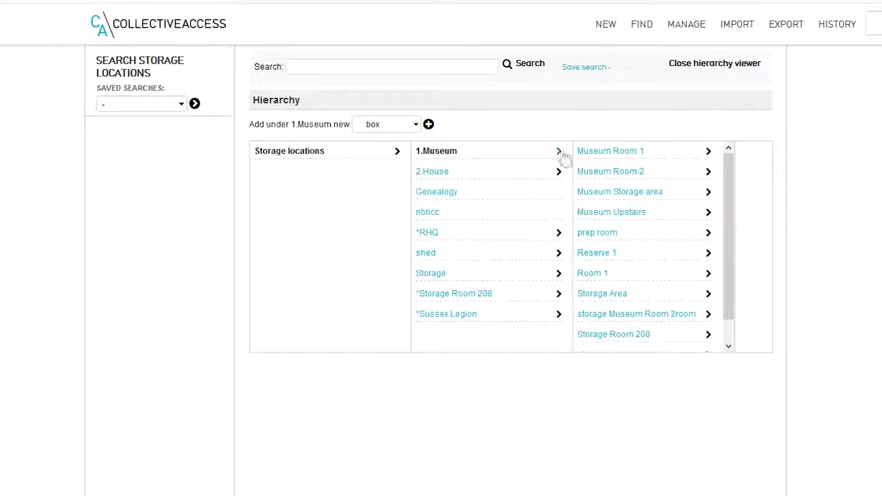
click(708, 276)
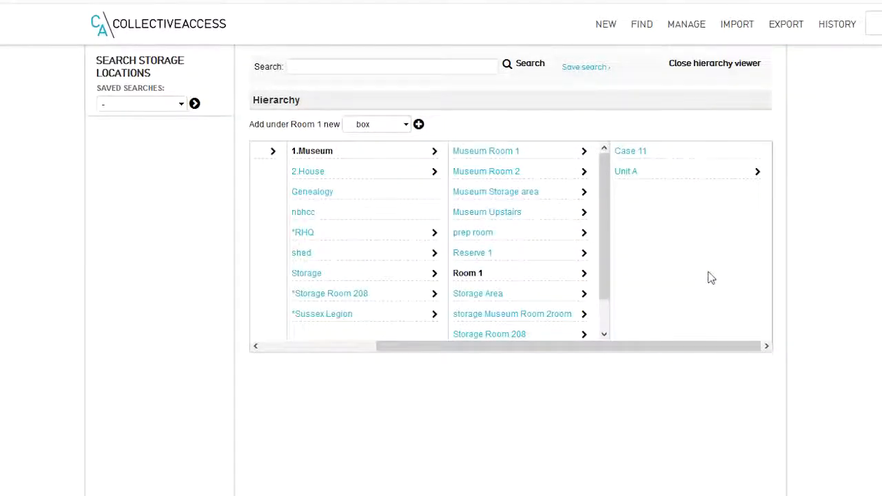
click(758, 172)
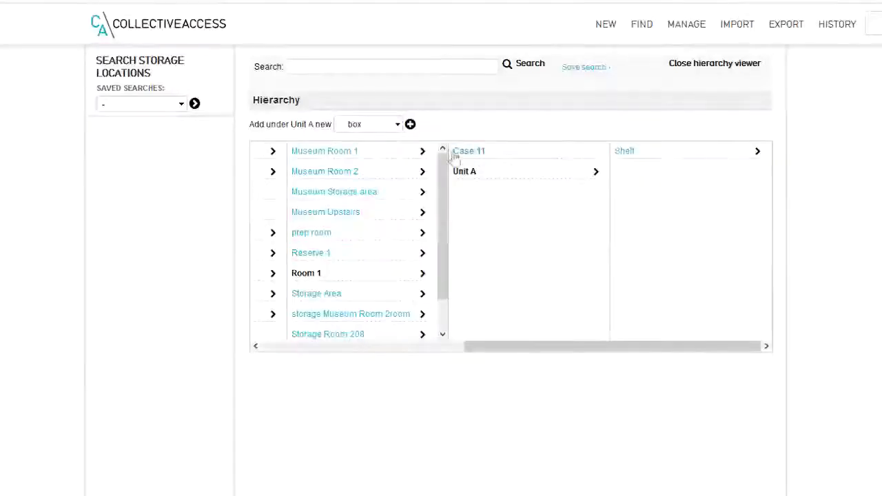
click(398, 127)
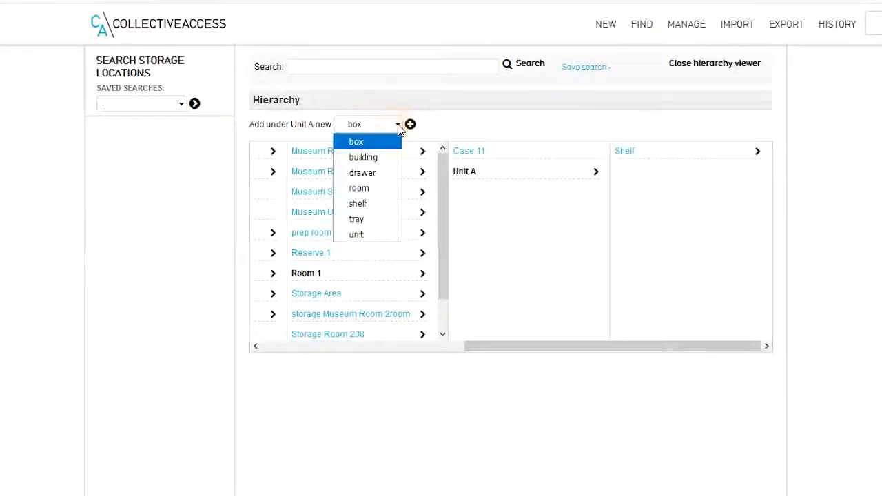
click(373, 205)
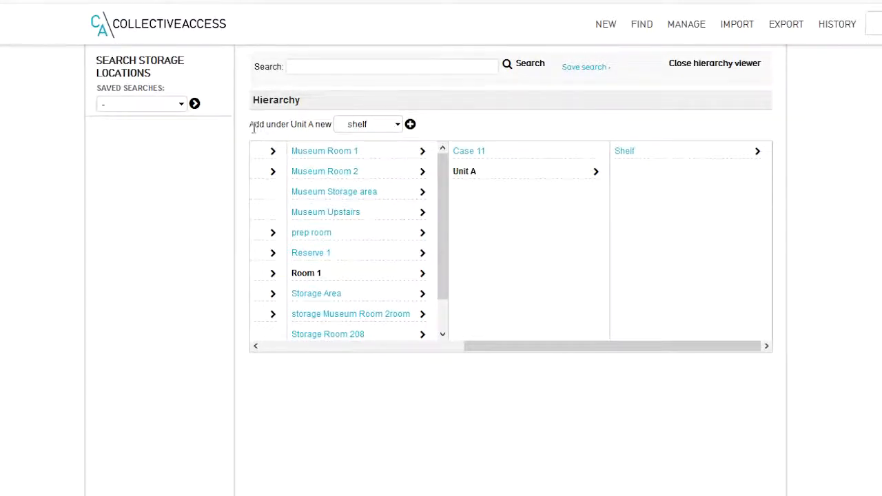
click(411, 126)
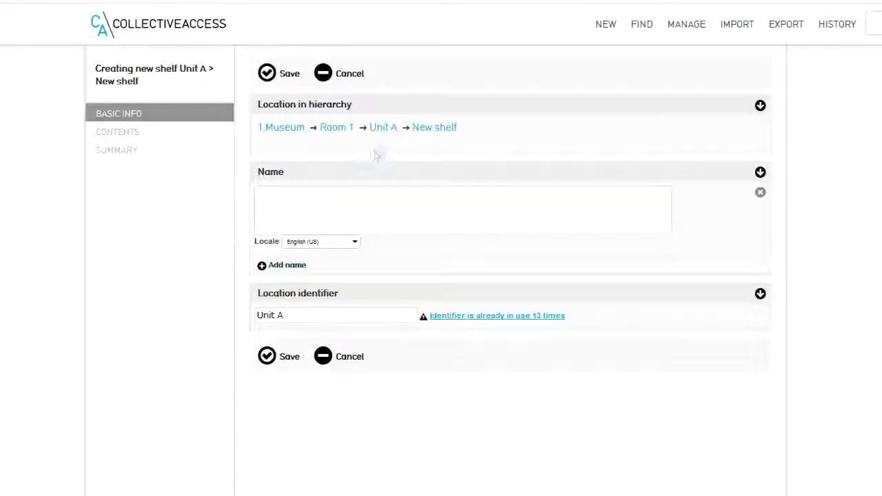
Step: Name the new shelf Shelf 6 and save the record
click(284, 195)
text(S)
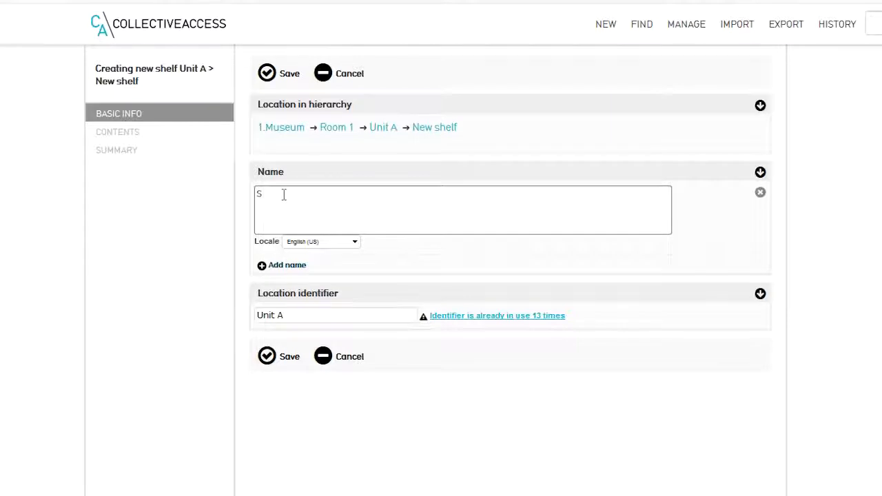
text(helf 6)
click(268, 73)
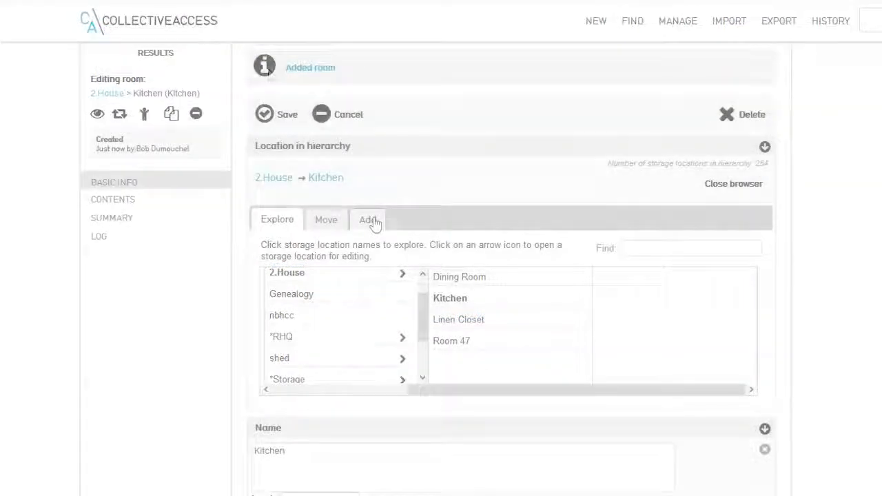
Step: Check the placement options for adding a new room relative to Kitchen, and return to exploring the hierarchy
click(371, 220)
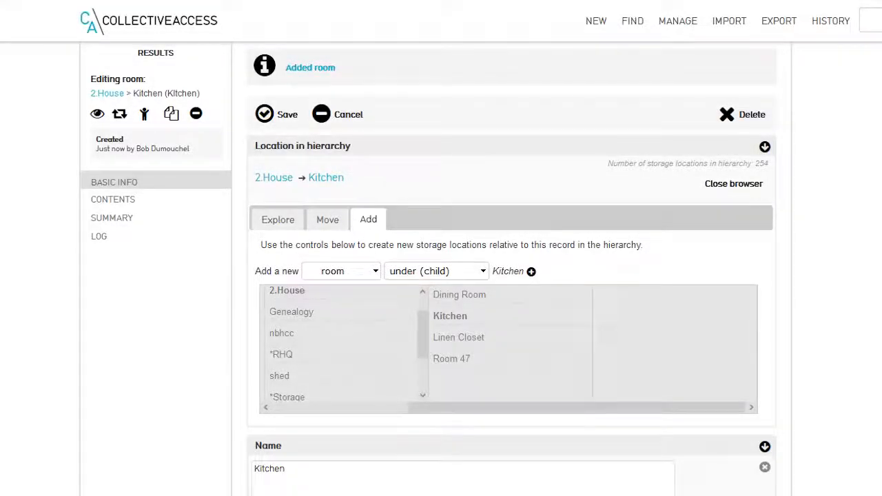
click(485, 271)
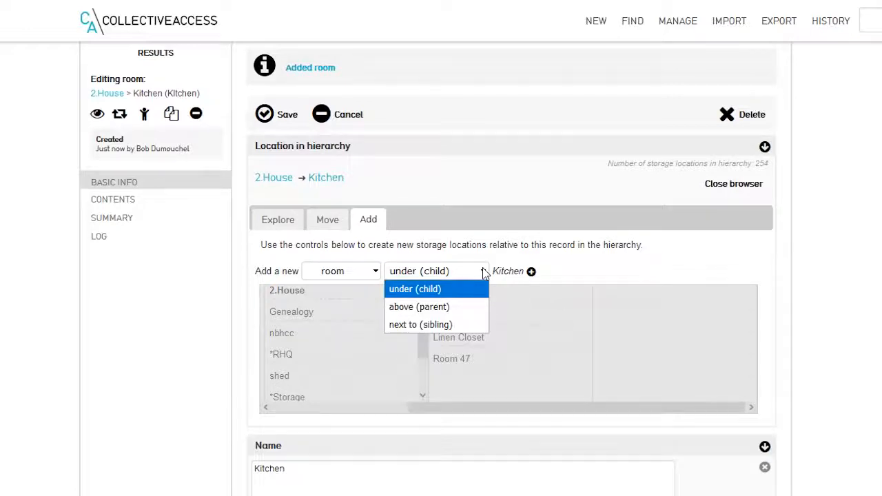
click(484, 271)
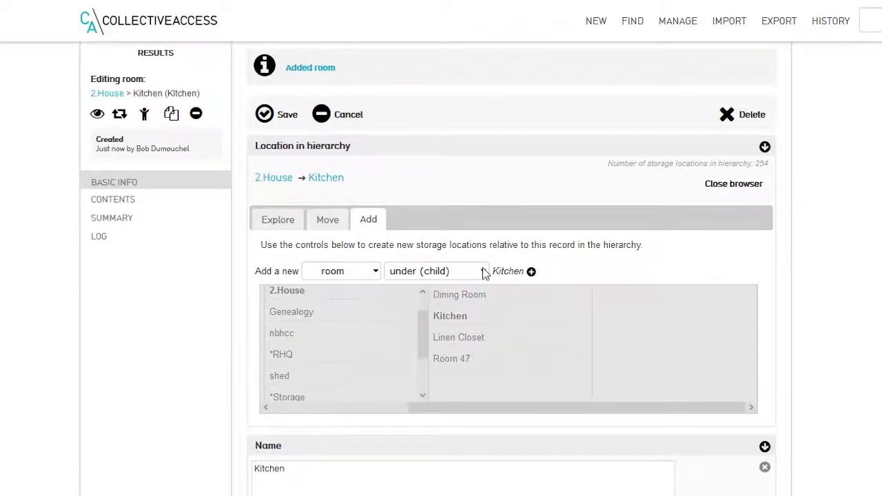
click(278, 222)
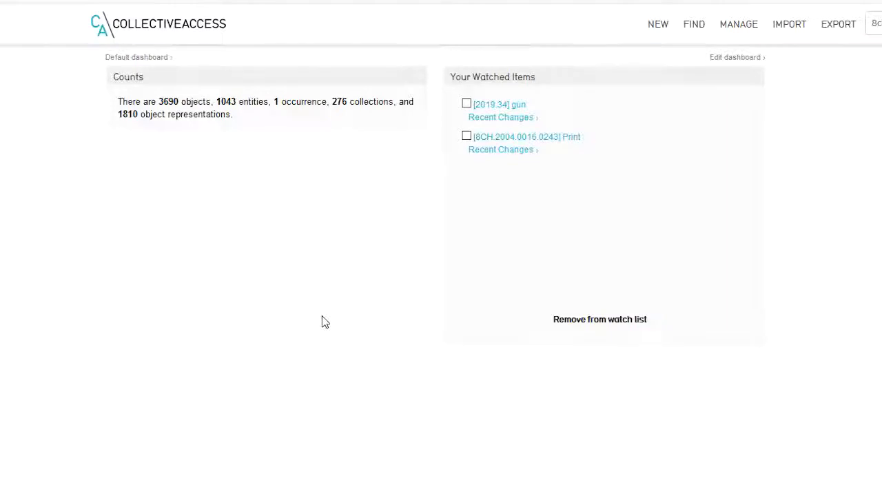
Step: Open the Tray_2 record located under *Storage, storage room, Unit A, Shelf
mouse_move(656, 30)
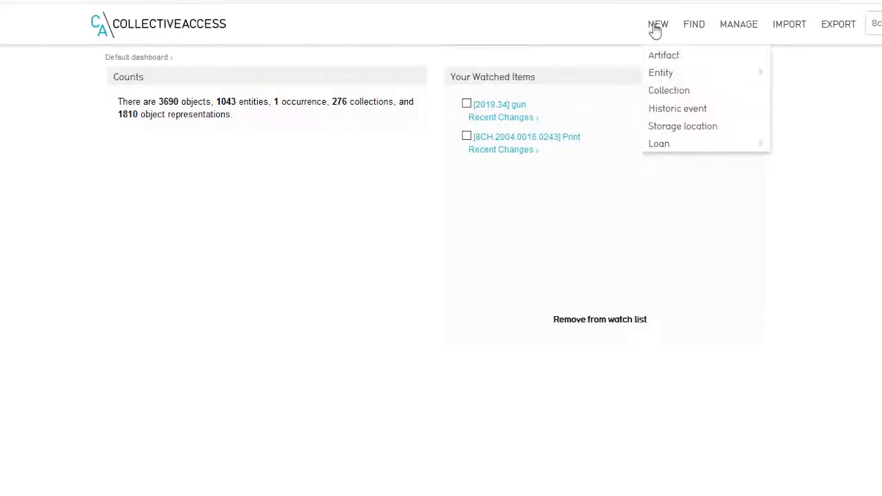
click(674, 130)
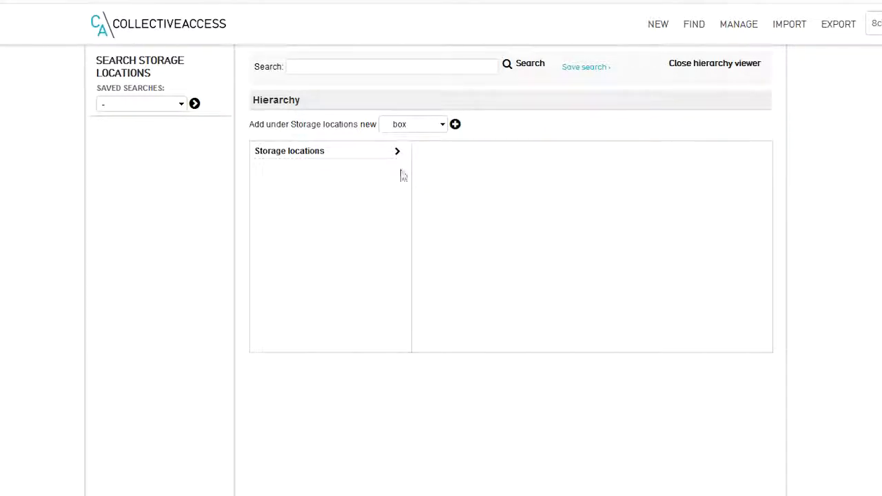
click(399, 153)
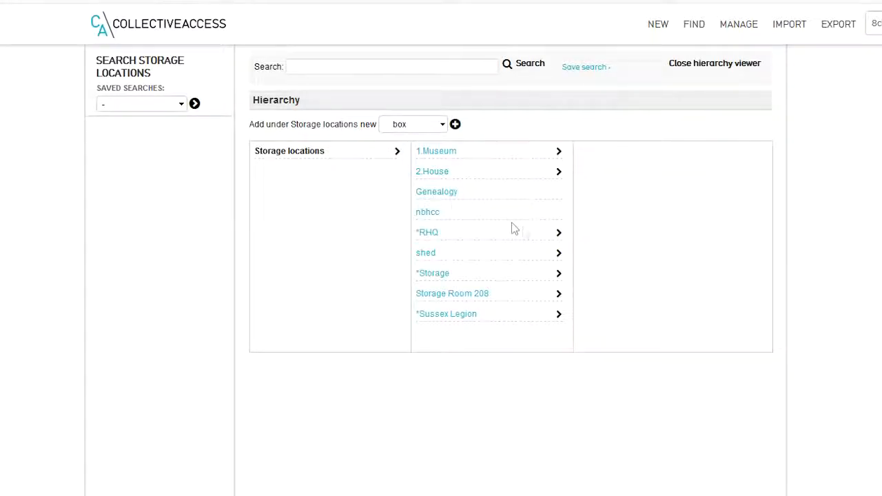
click(559, 274)
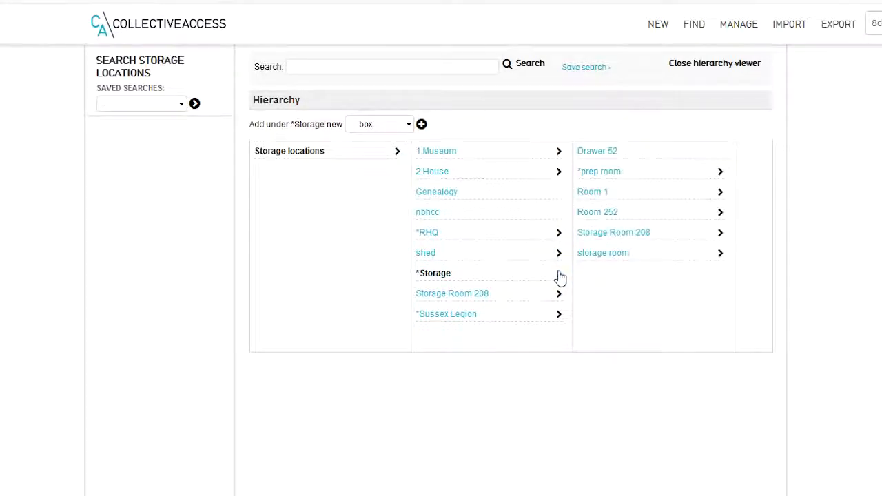
click(721, 255)
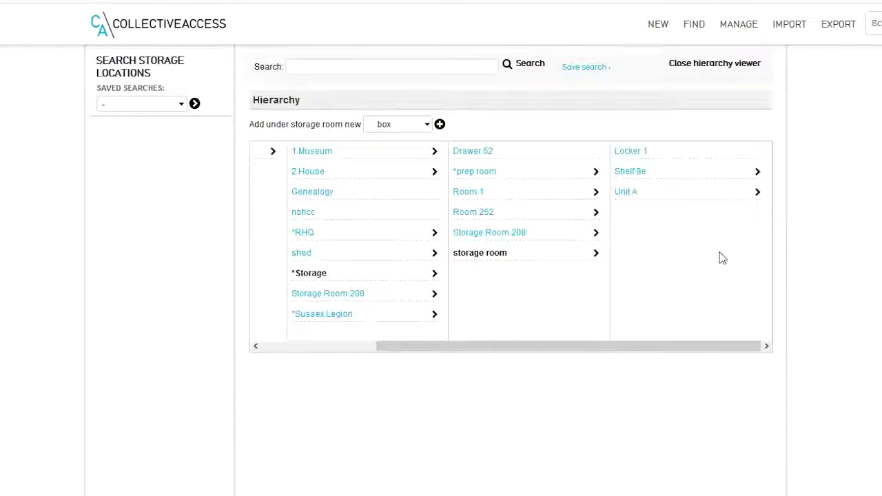
click(758, 196)
click(757, 151)
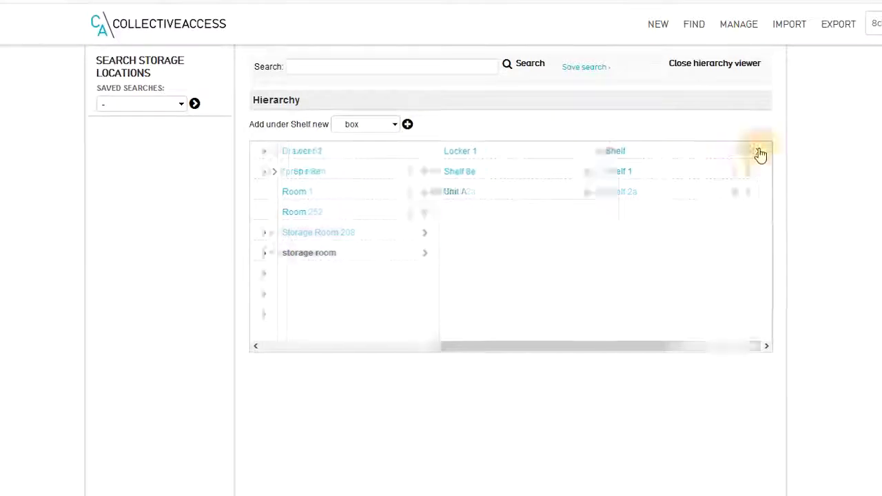
click(626, 173)
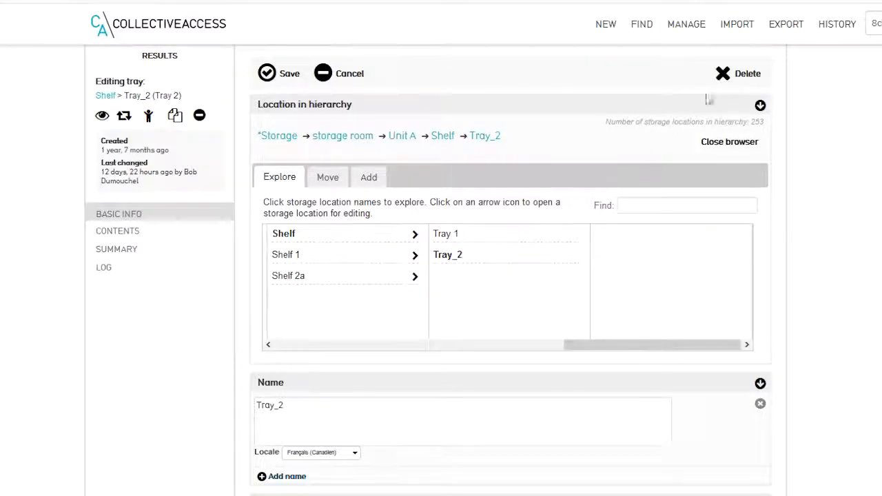
Step: Delete Tray_2, transferring its references to *Tray 2 on *Shelf of *Unit A in the *prep room under *Storage
click(725, 74)
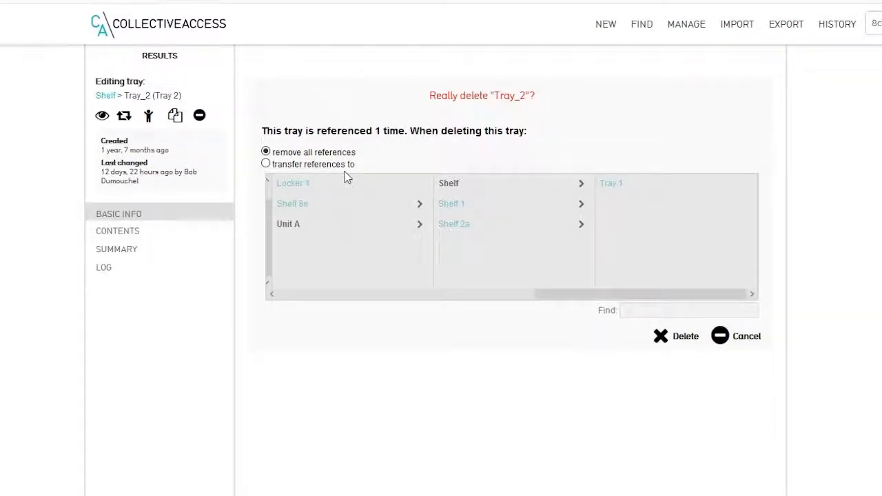
click(265, 164)
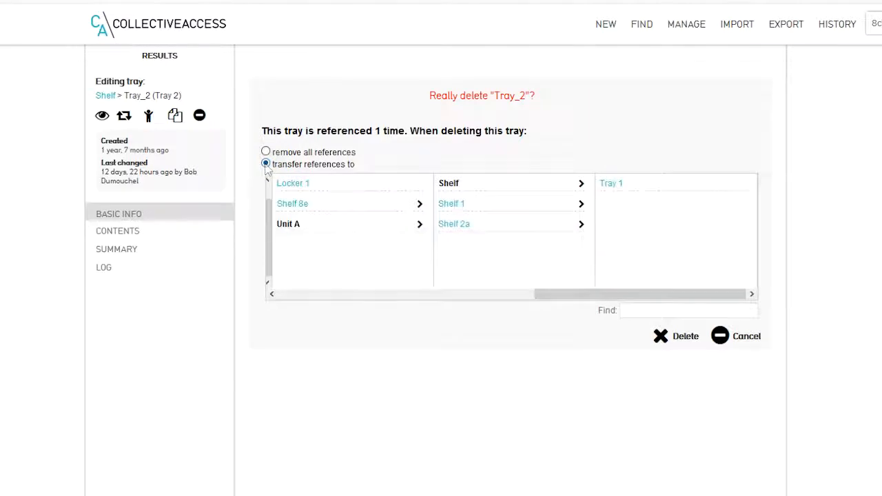
drag(538, 294, 370, 310)
click(583, 190)
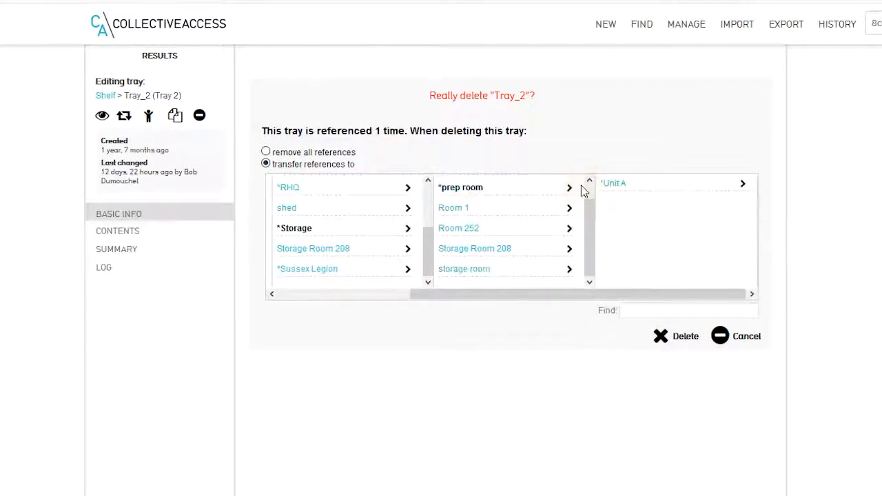
click(743, 185)
click(743, 185)
click(613, 205)
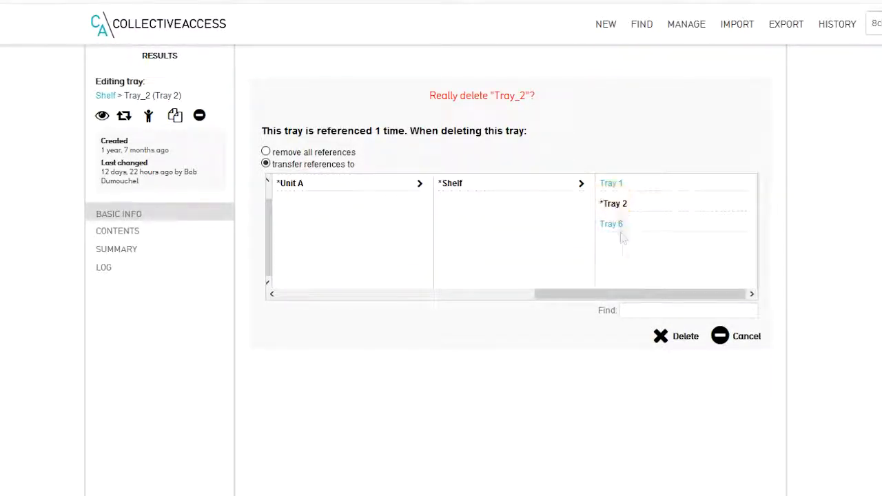
click(662, 338)
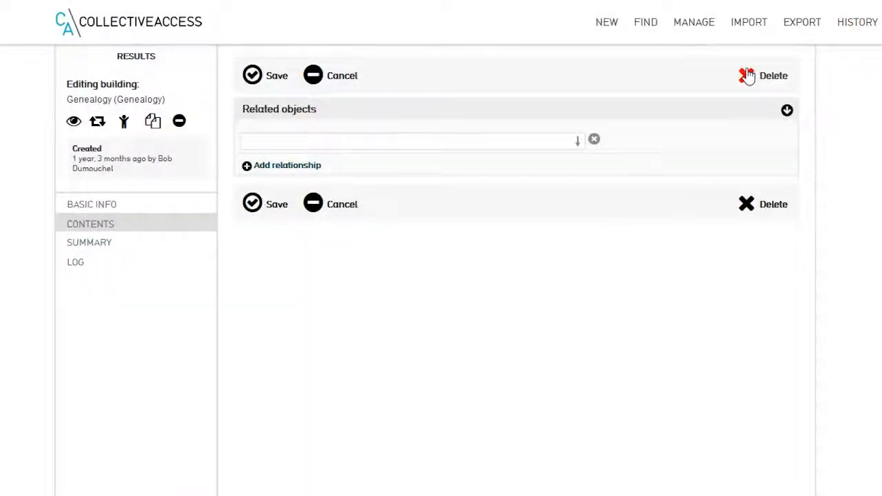
Step: Request deletion of the Genealogy building record
click(748, 77)
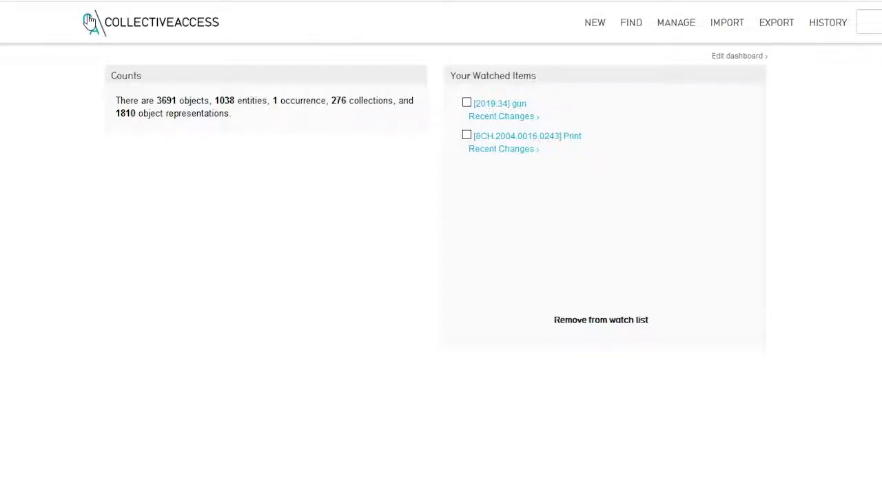
Step: Browse the entities by type for Organization and go to the second page of results
mouse_move(630, 25)
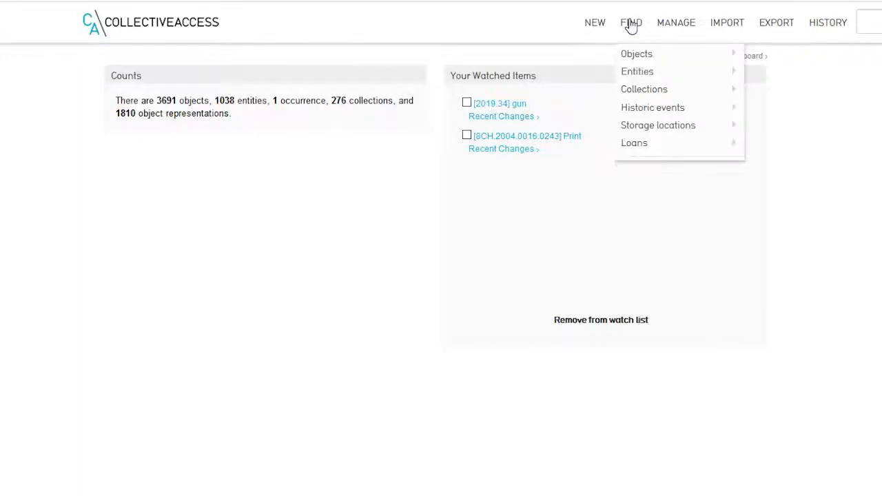
mouse_move(635, 73)
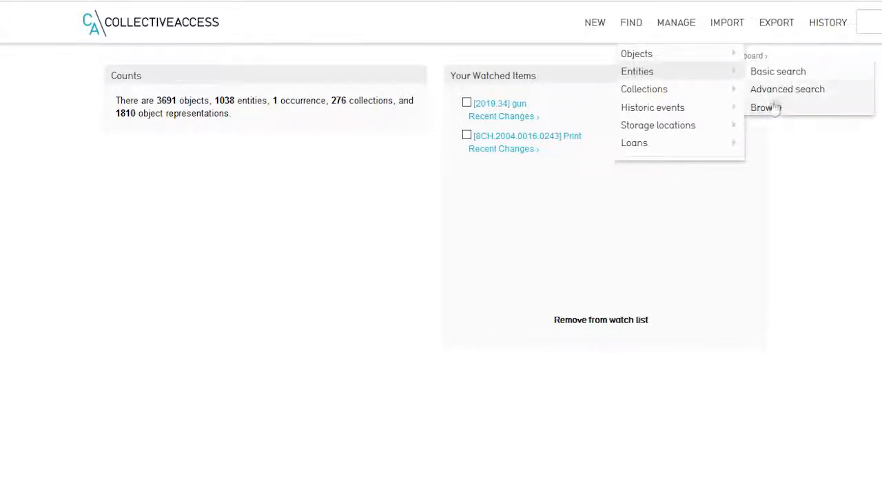
click(767, 108)
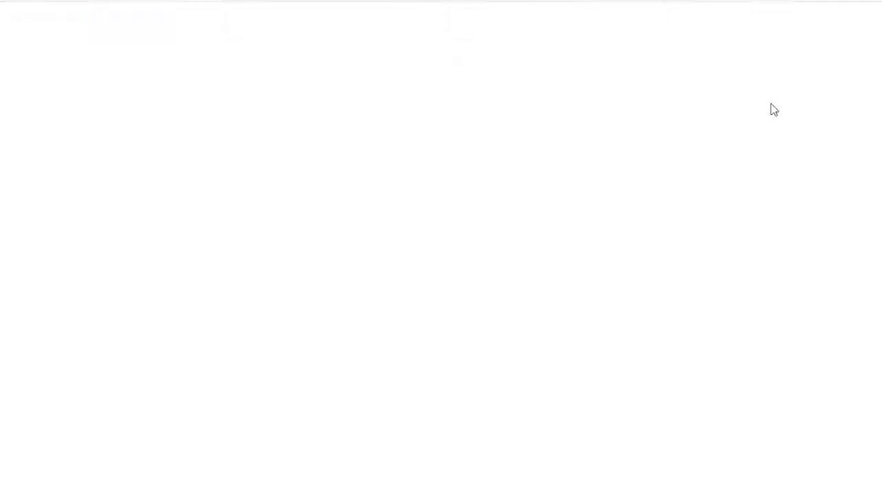
click(266, 93)
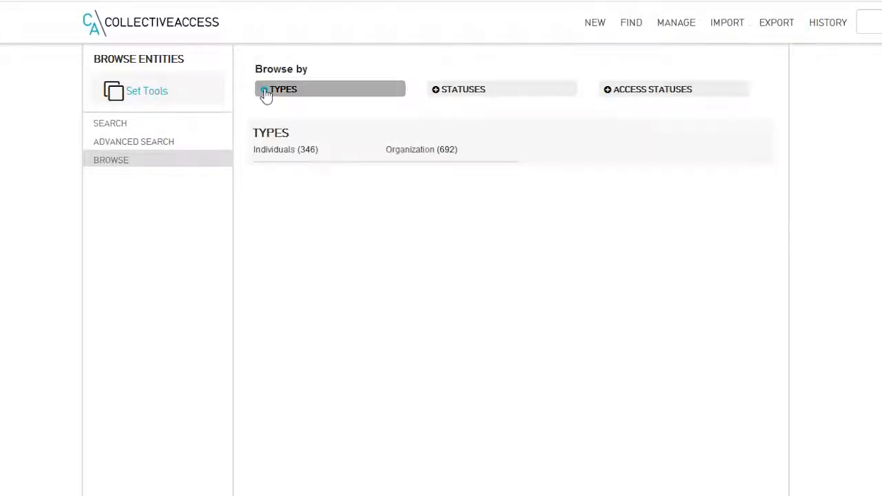
click(419, 156)
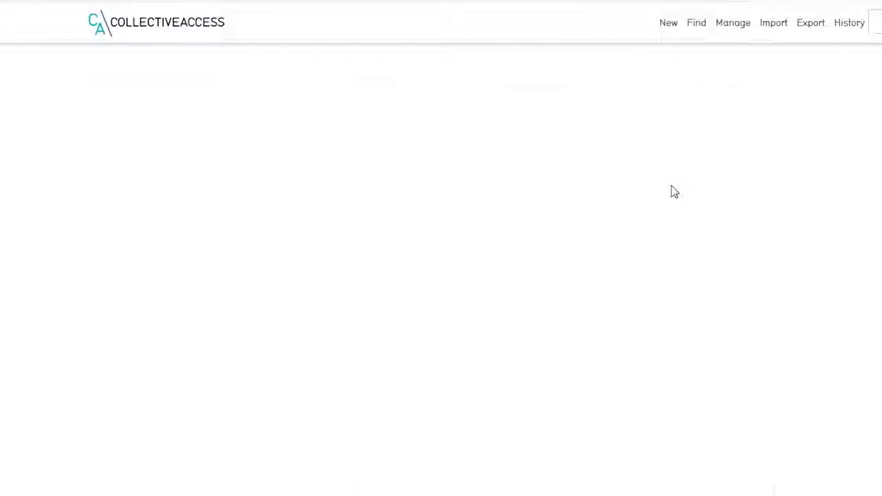
click(763, 170)
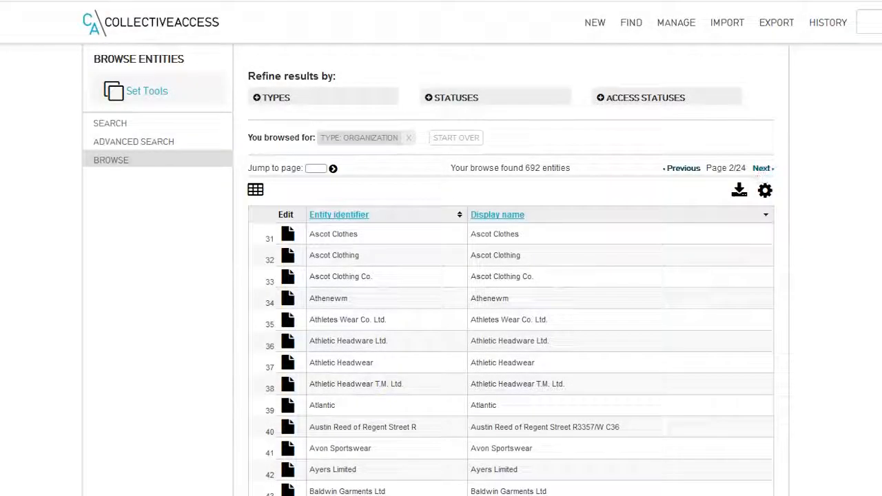
Step: Open the Ascot Clothes organization, review its relationships and basic info, and go back to the browse results to reopen it
click(288, 236)
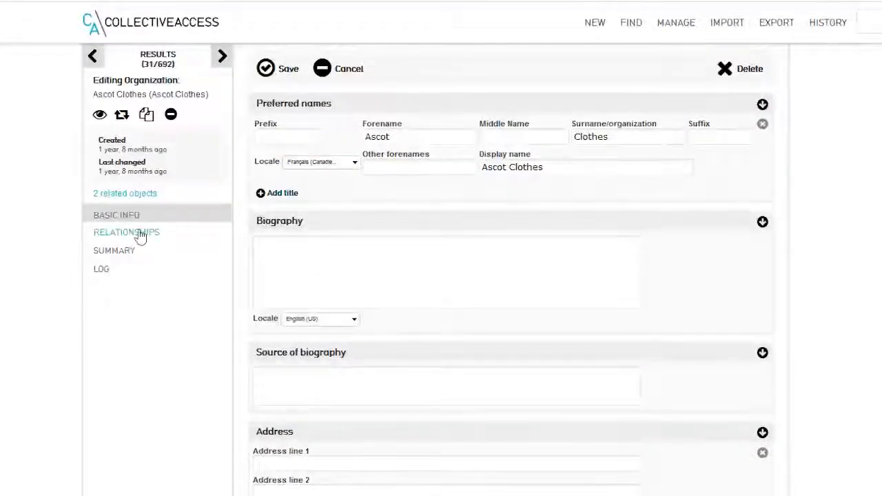
click(140, 234)
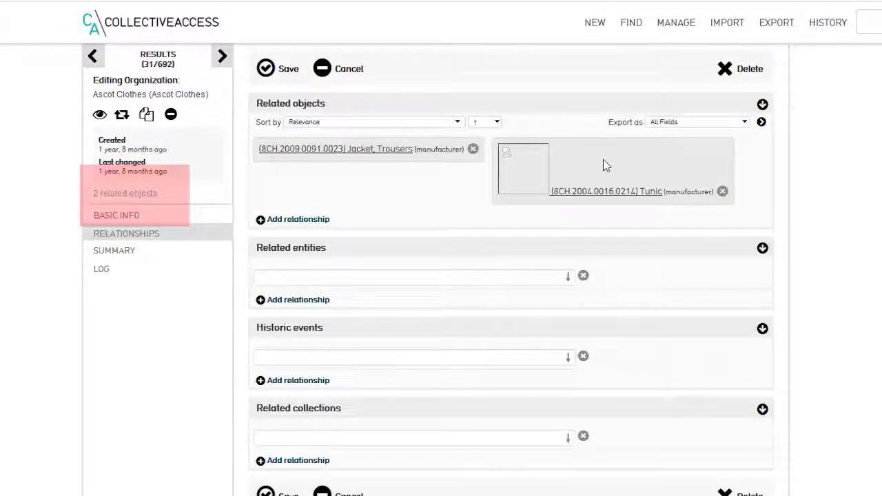
click(117, 216)
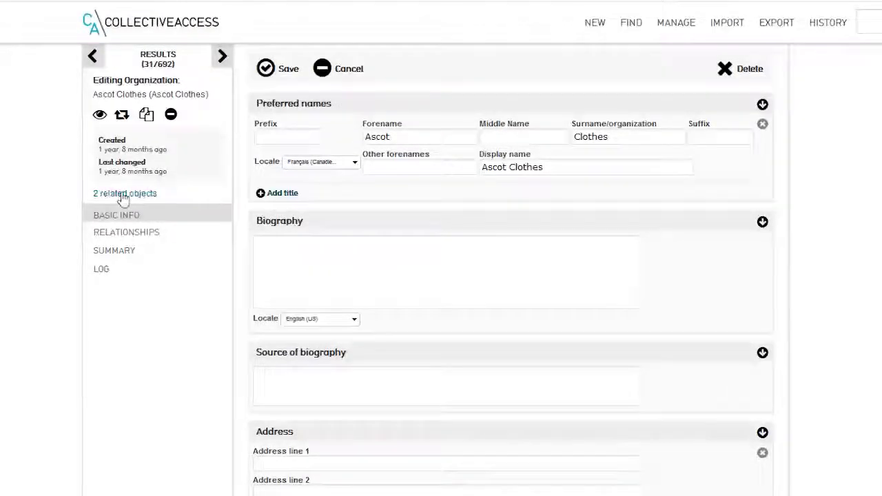
click(160, 61)
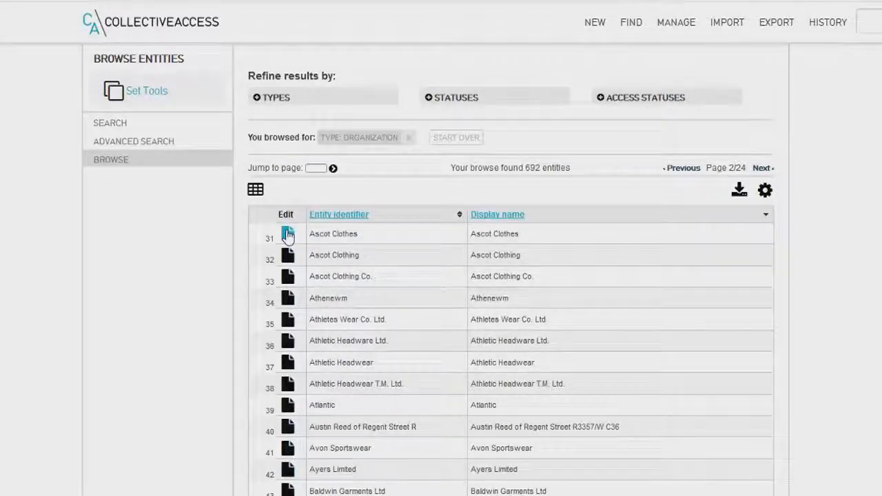
click(288, 235)
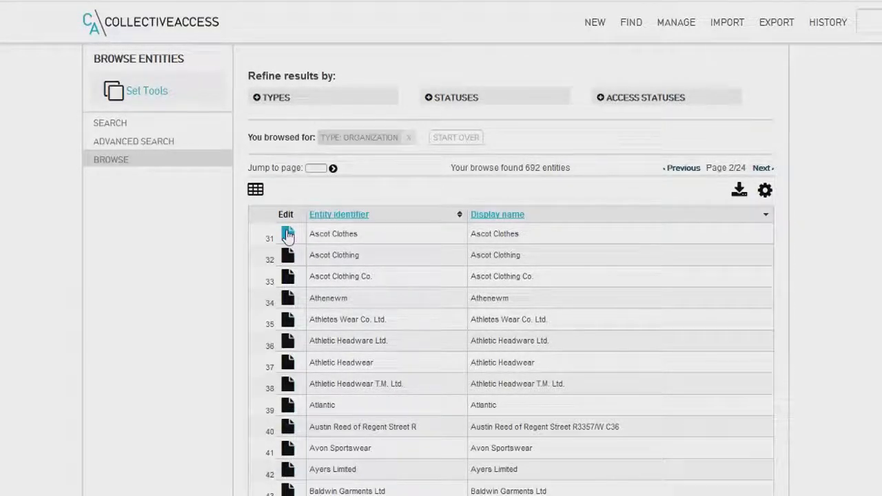